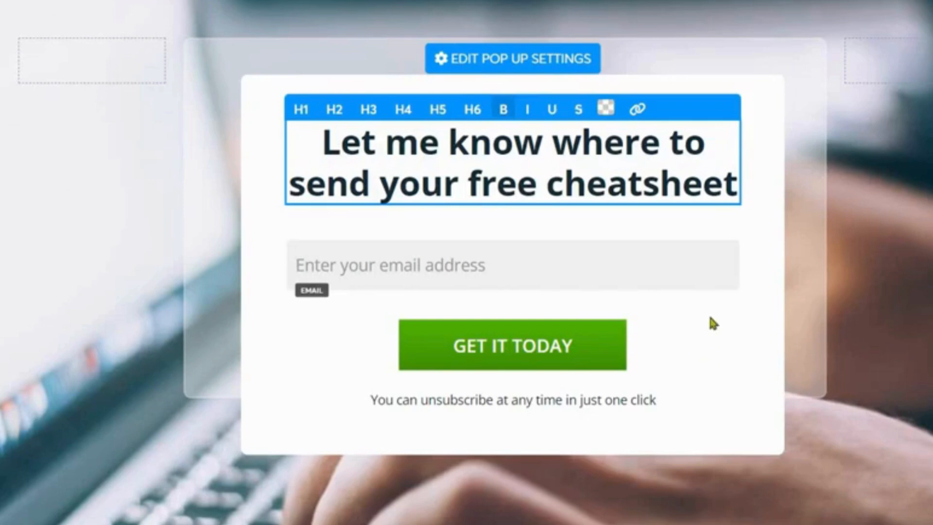
Step: Browse the thank-you page templates and select the "Thank you for registering!" template
left_click(712, 323)
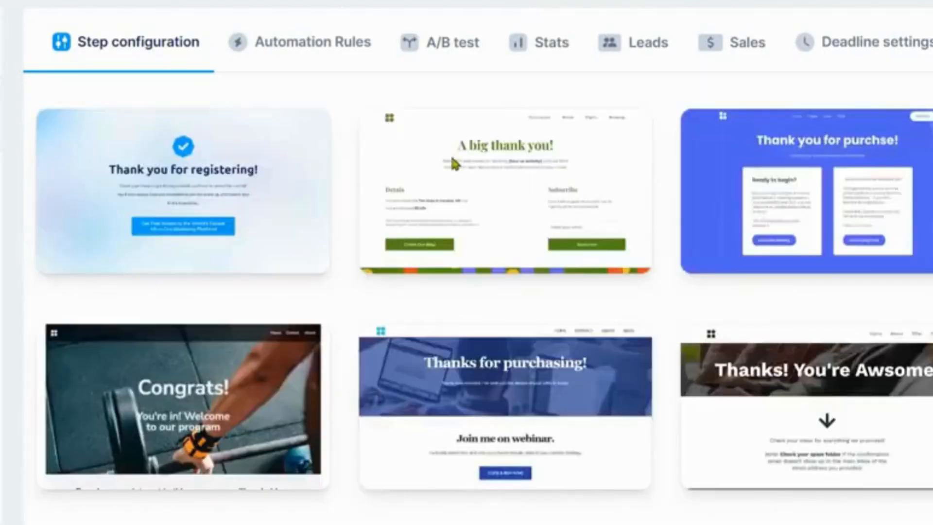
mouse_move(459, 141)
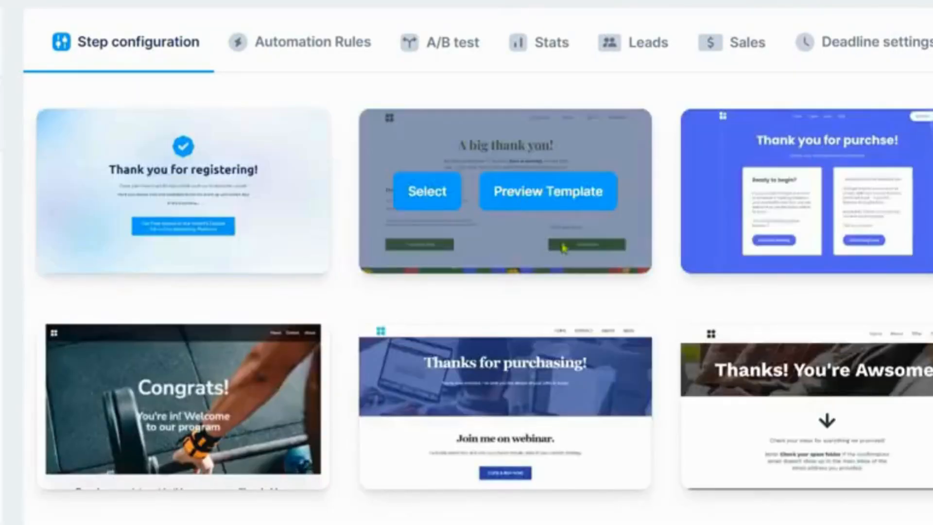
scroll(522, 208, "down", 4)
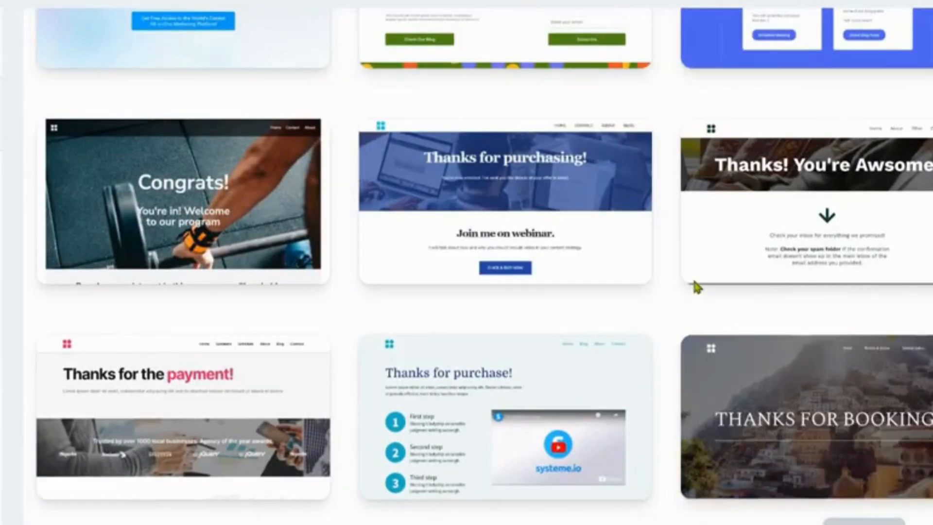
scroll(696, 286, "down", 15)
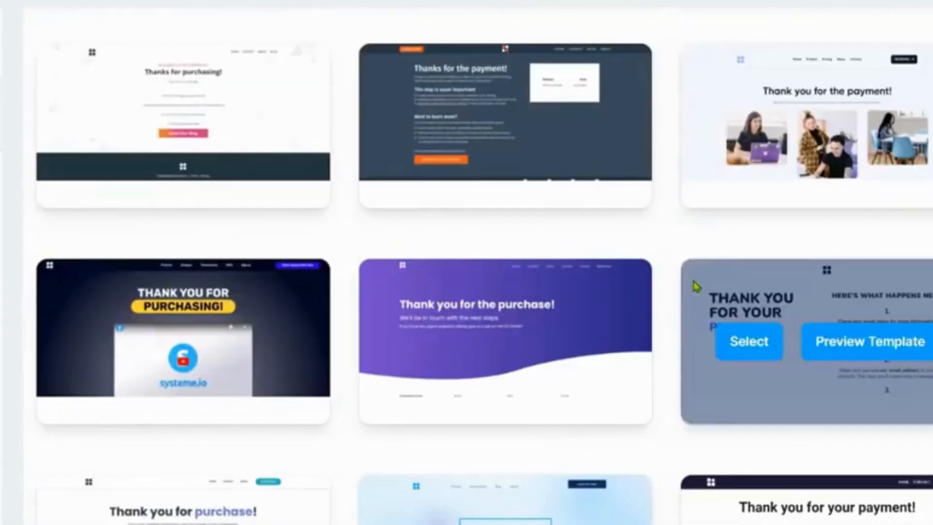
scroll(695, 287, "down", 5)
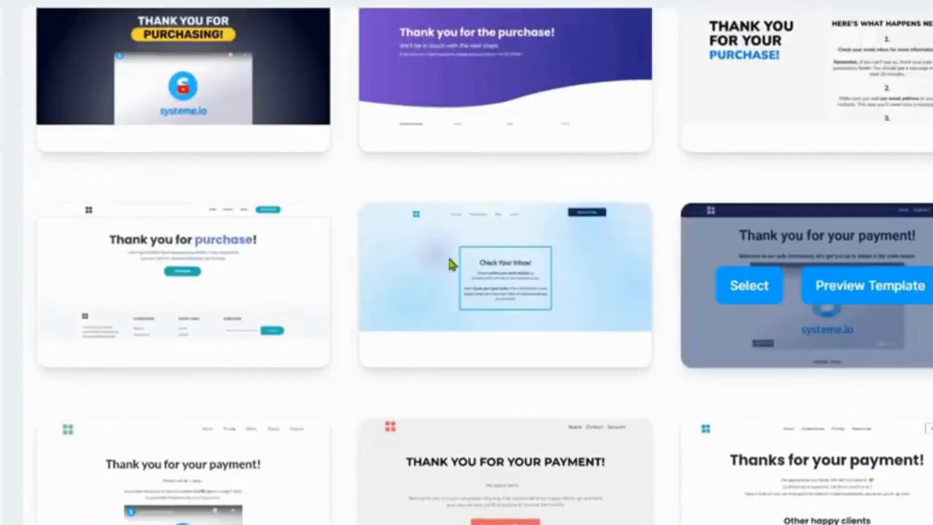
mouse_move(268, 206)
scroll(311, 218, "down", 2)
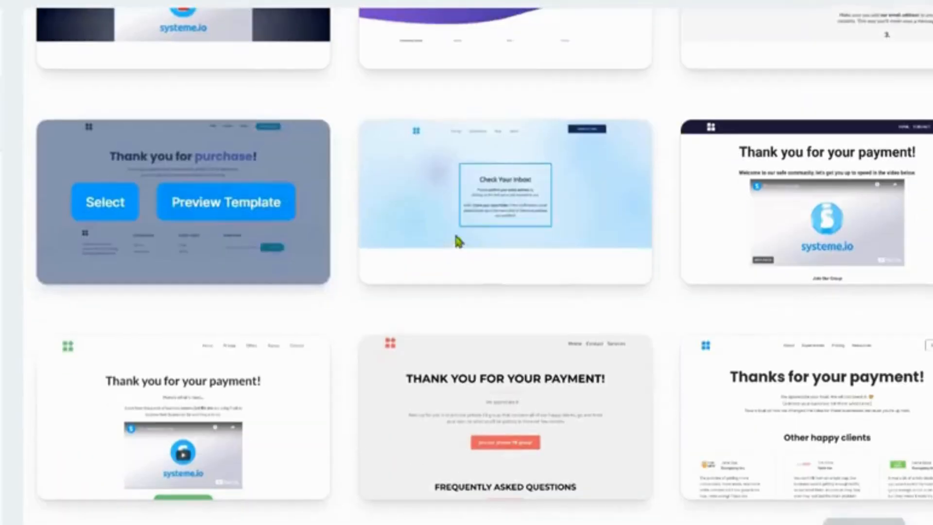
mouse_move(477, 262)
scroll(476, 261, "up", 1)
scroll(479, 267, "up", 15)
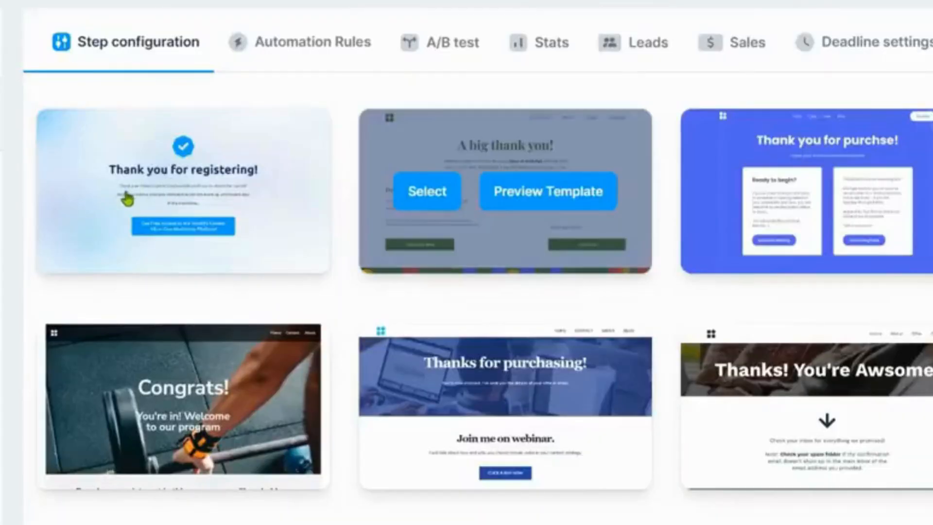
mouse_move(130, 200)
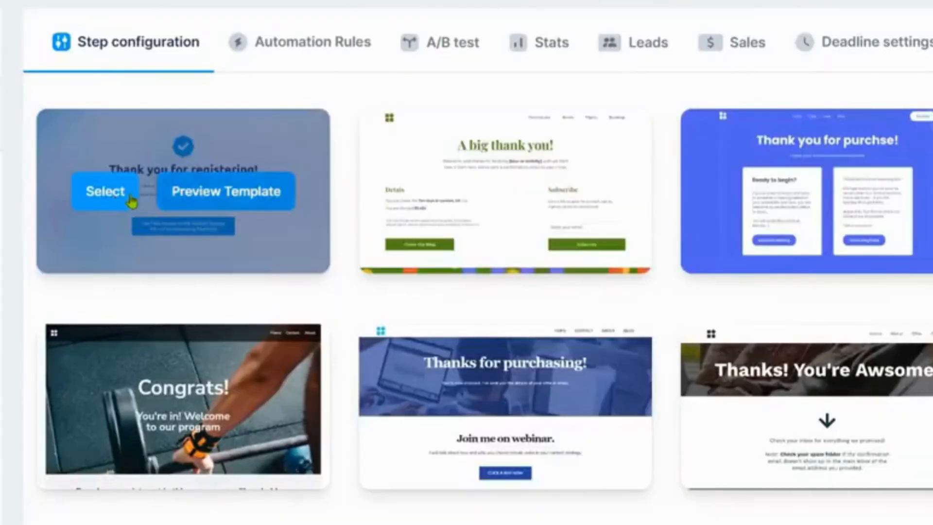
left_click(114, 201)
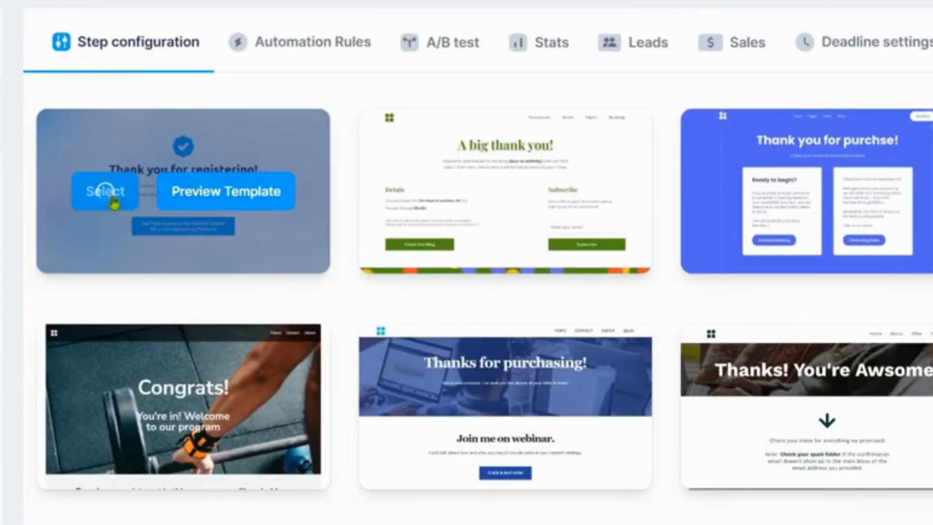
Step: Change the thank-you page headline to "Thank you for opting-in!"
left_click(353, 146)
key("ctrl+Left")
key("ctrl+Left")
key("ctrl+Left")
key("shift+End")
key("BackSpace")
key("BackSpace")
left_click(422, 381)
left_click(868, 184)
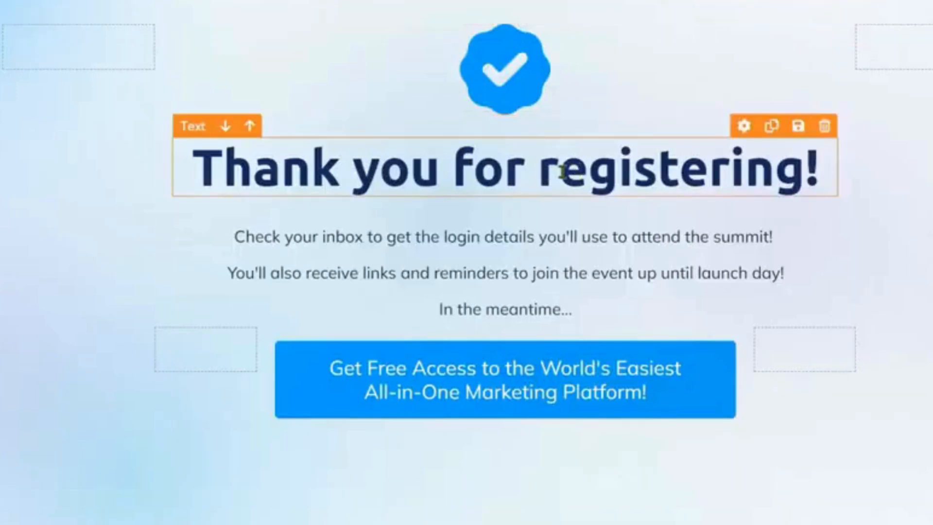
double_click(562, 170)
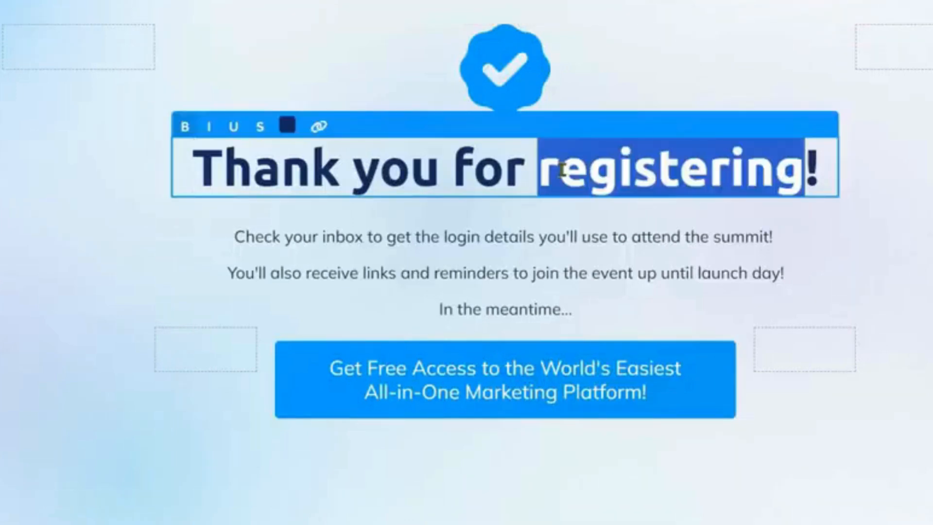
type("opting-")
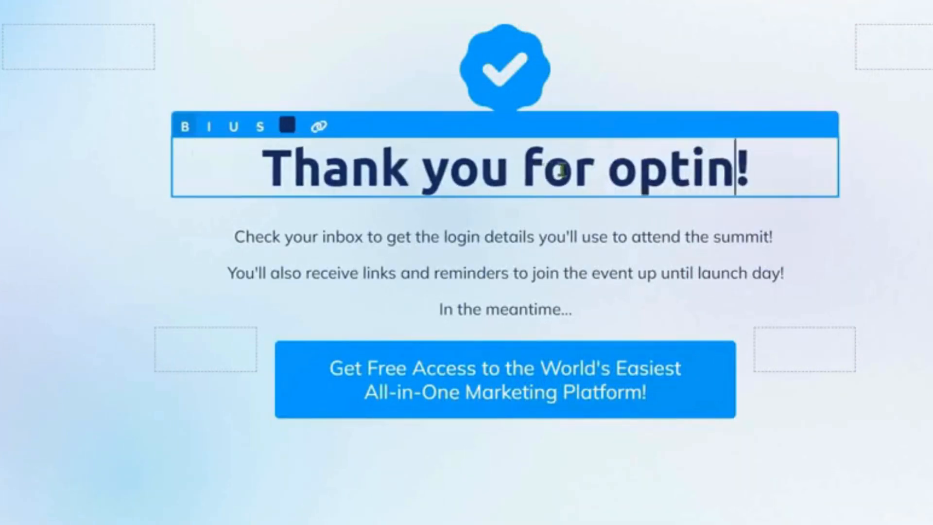
type("in")
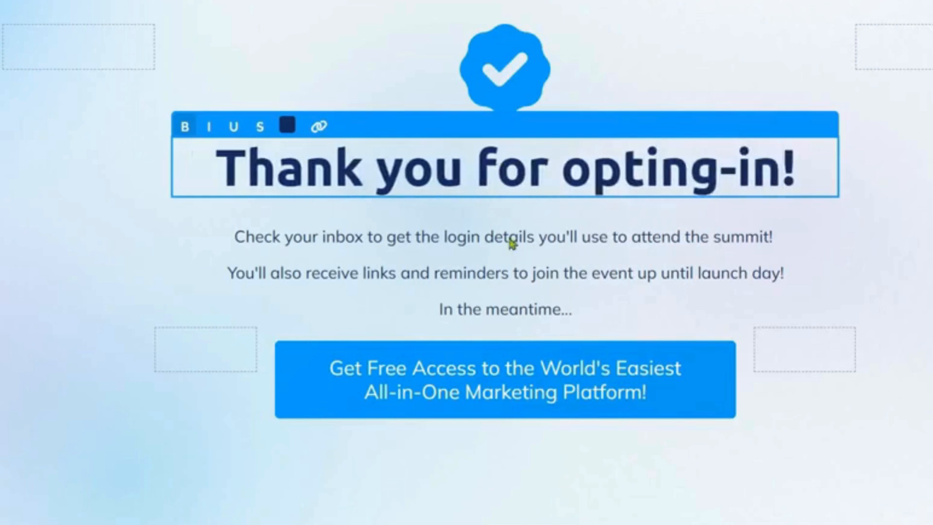
Step: Rewrite the first paragraph line as "Check your inbox to get your free cheat sheet!"
left_click(381, 243)
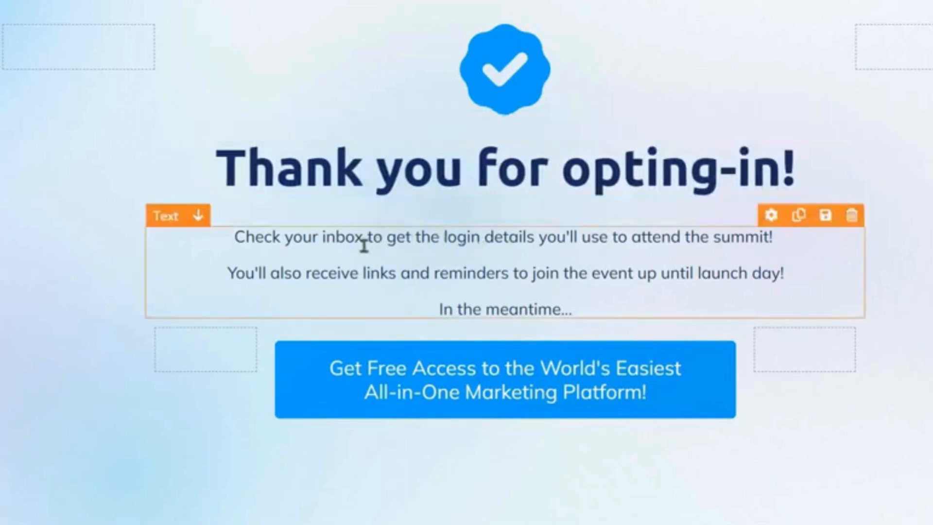
left_click(397, 243)
left_click_drag(417, 238, 777, 243)
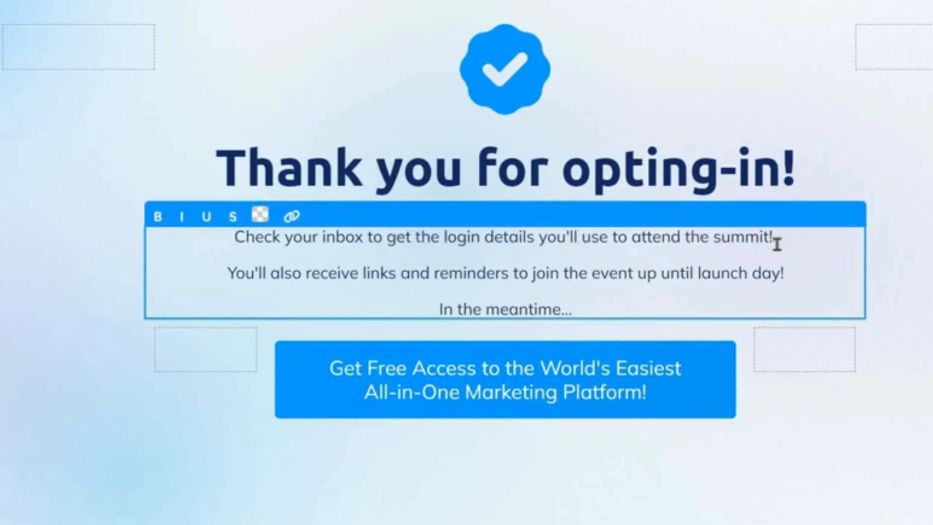
type("your")
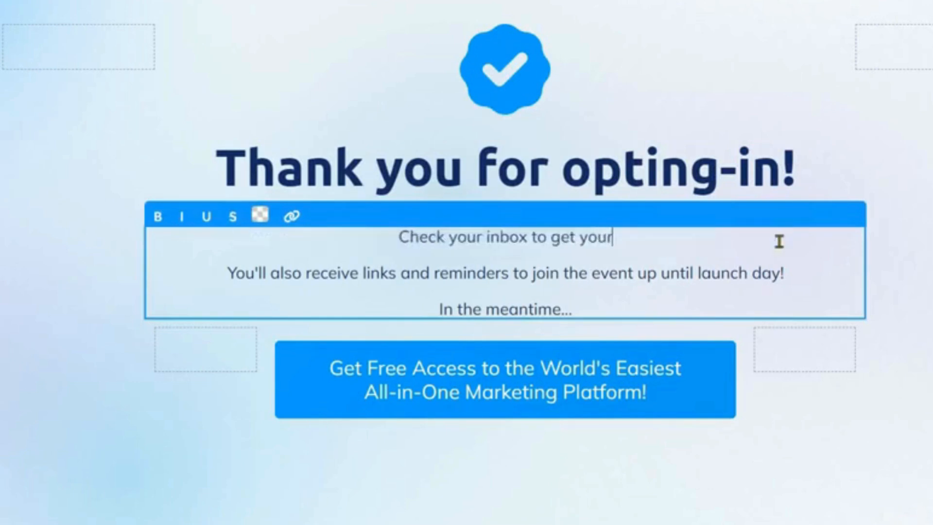
type(" free cheat sheet!")
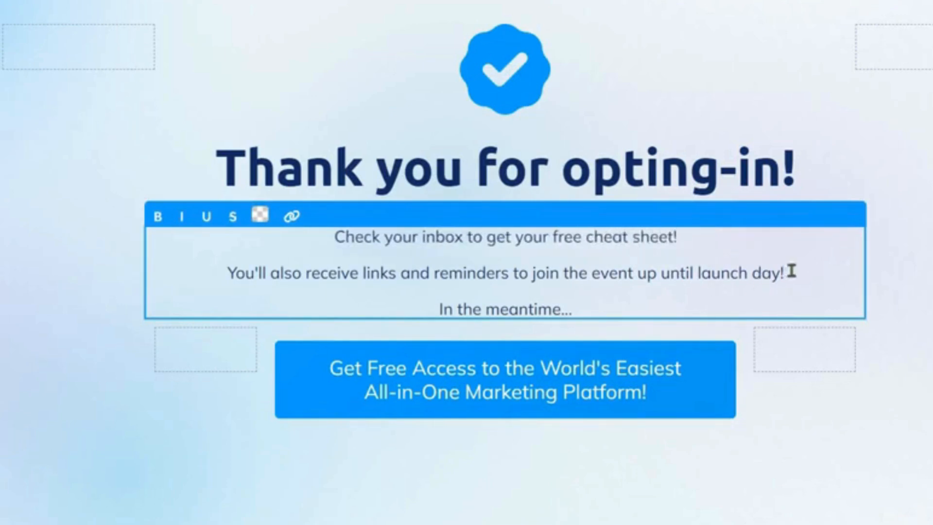
Step: Delete the event-reminder line and reword the remaining lines around the #1 social media recommendation
left_click_drag(791, 270, 232, 272)
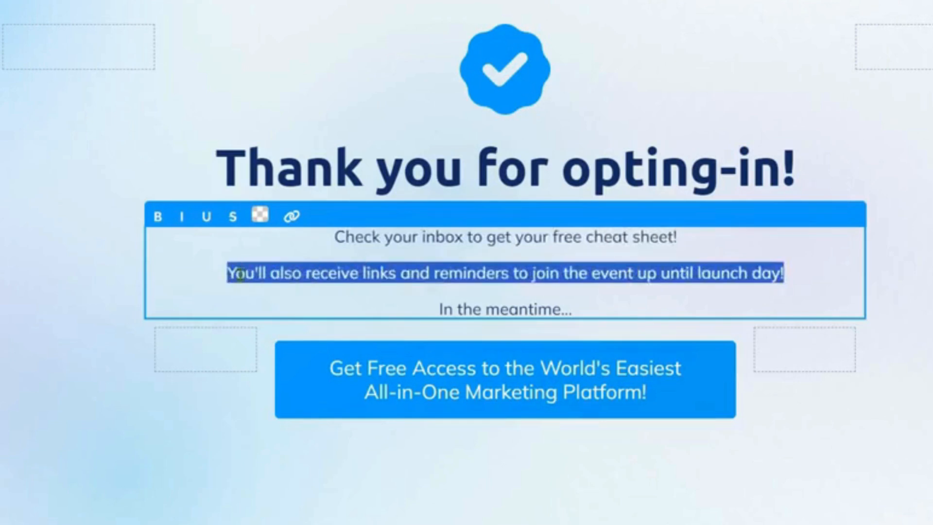
key("BackSpace")
key("BackSpace")
key("Down")
key("Return")
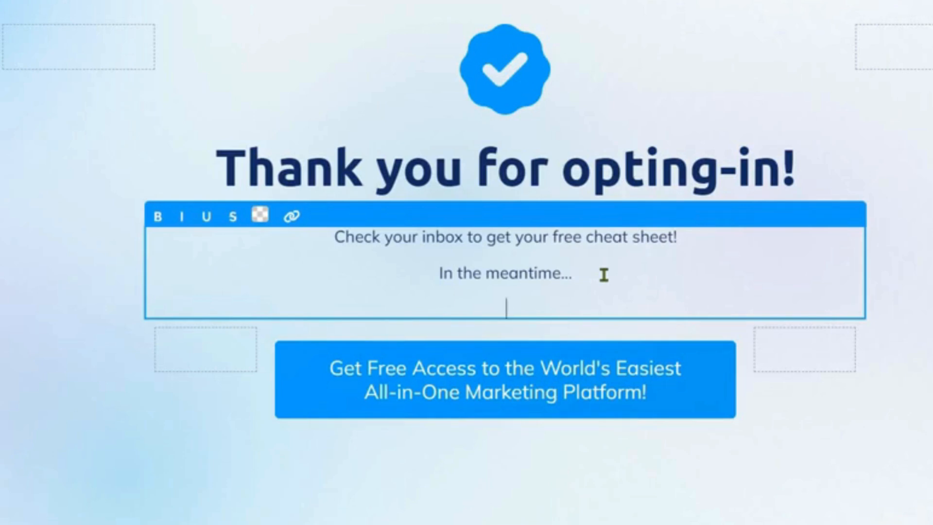
key("BackSpace")
key("BackSpace")
key("BackSpace")
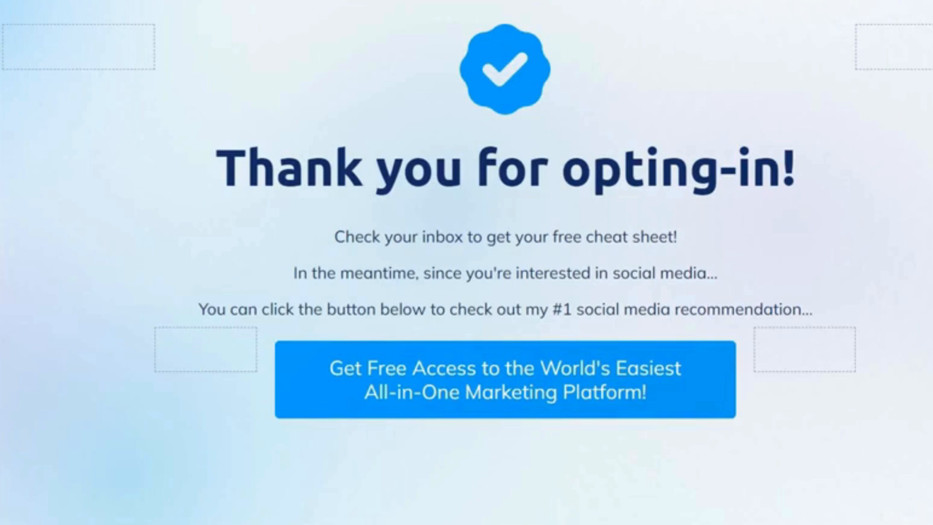
Step: Create a new email campaign named "Email Campaign" with the description "Email Campaign"
left_click(567, 381)
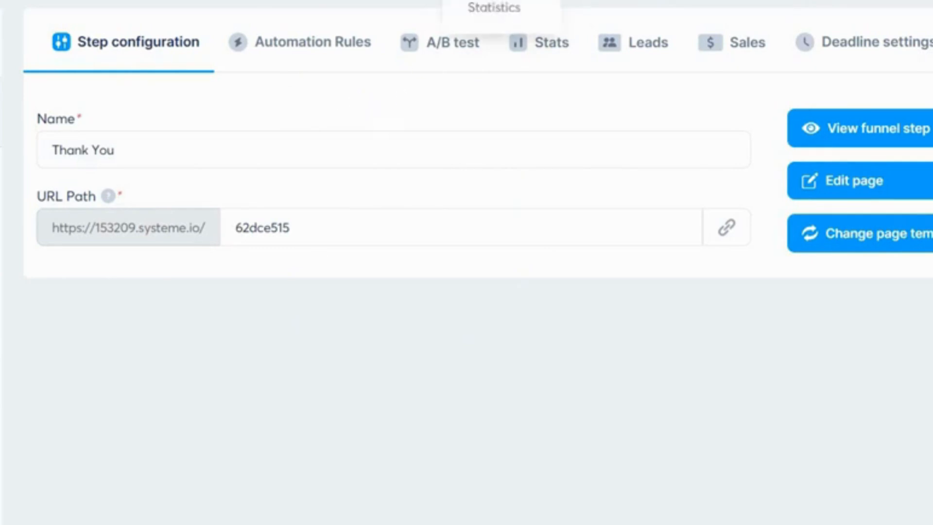
right_click(518, 3)
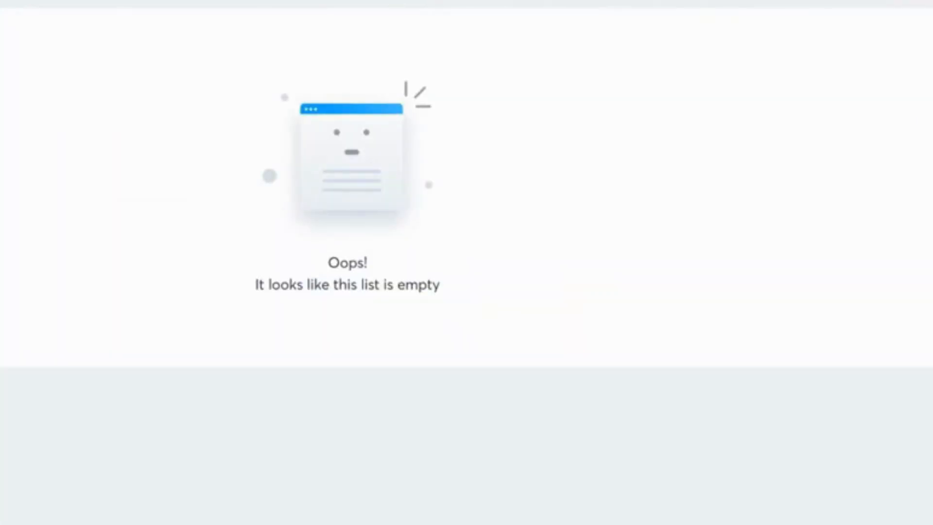
left_click(243, 2)
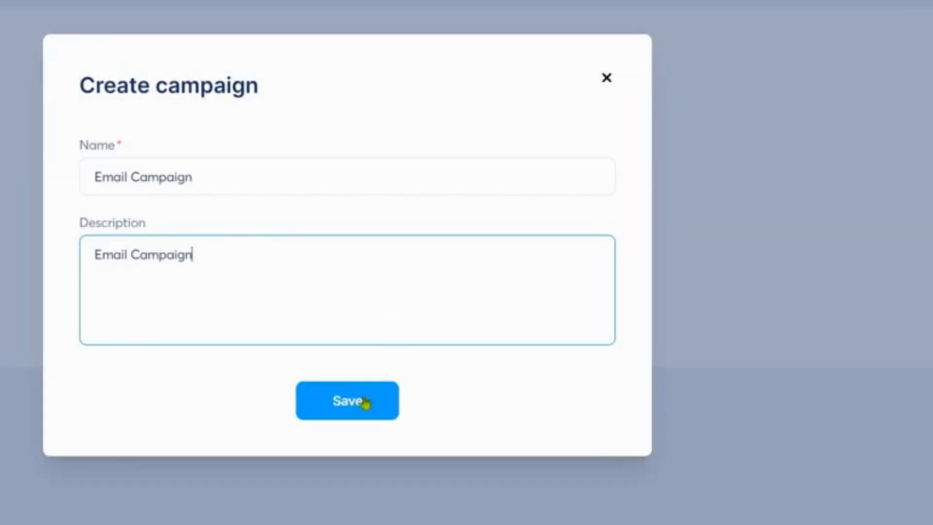
left_click(372, 390)
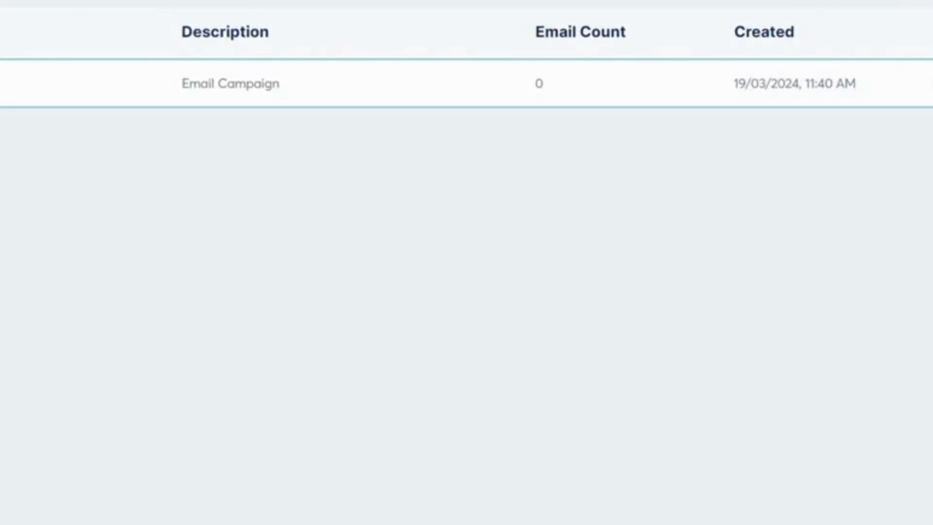
Step: Add a campaign email with subject "Welcome & Your Free Cheat Sheet Inside!", the sender's name, and the classic editor
left_click(368, 95)
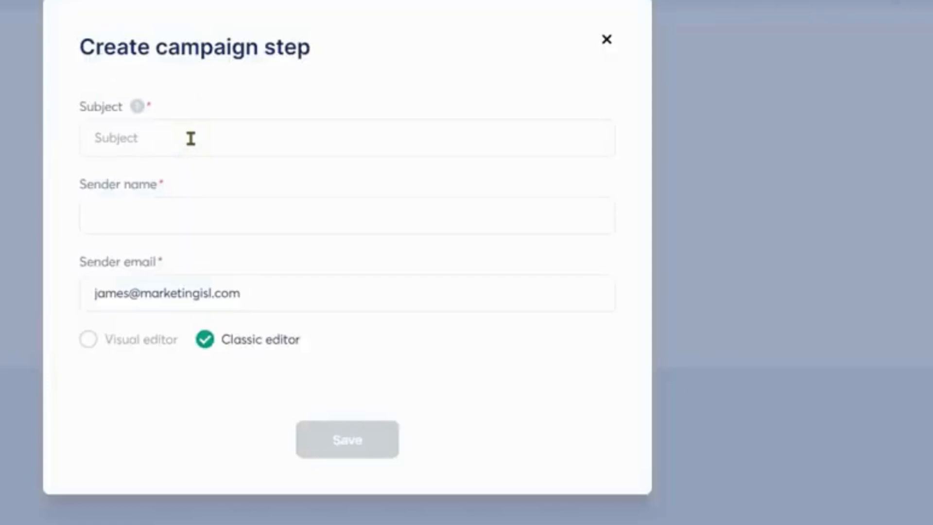
left_click(190, 140)
type("Welcome & Your Free Cheat Sheet Inside!")
left_click(179, 221)
type("James Canzanella")
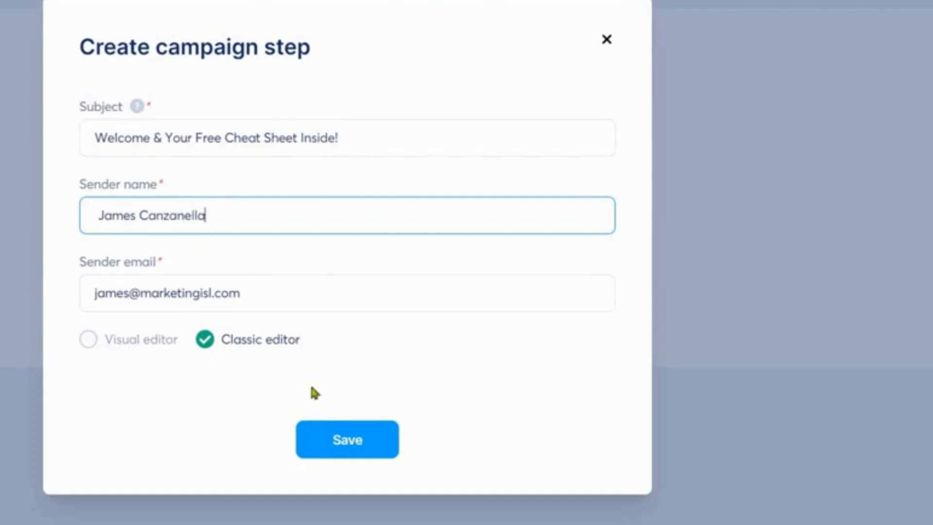
left_click(281, 344)
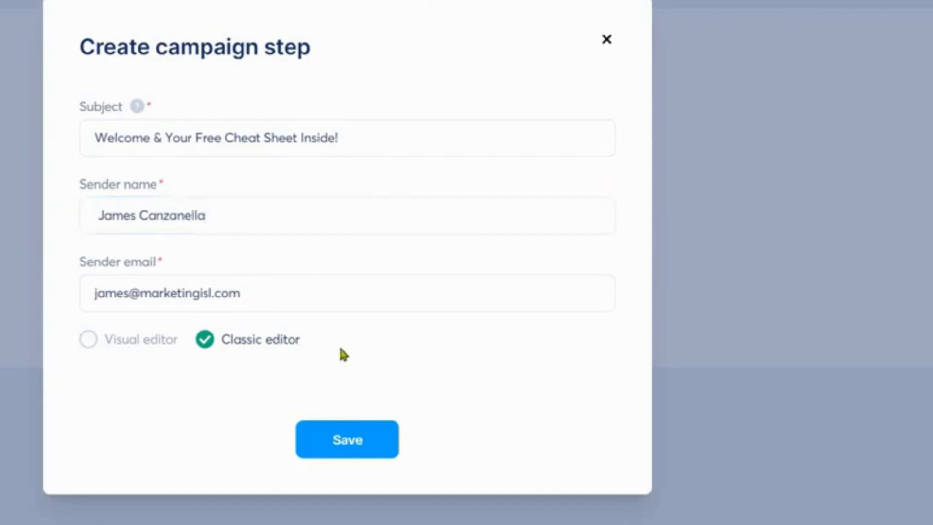
left_click(353, 441)
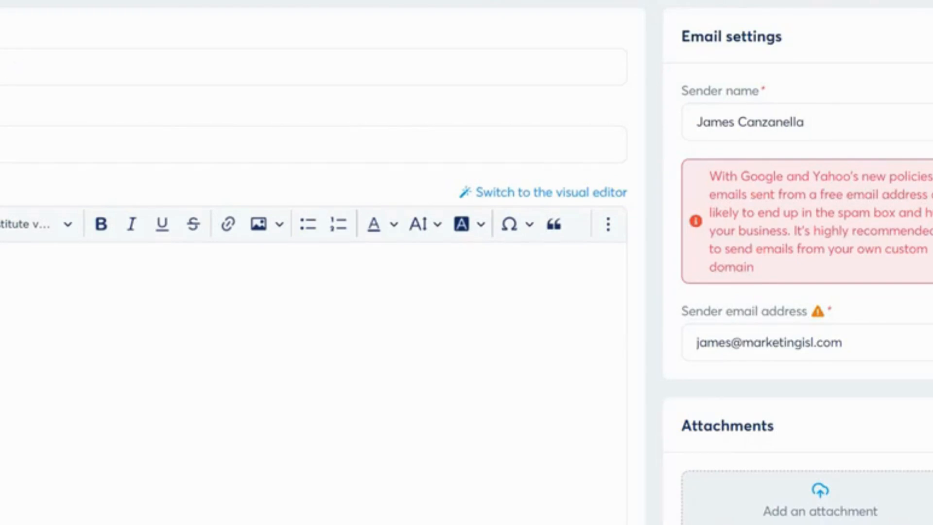
Step: Paste the preview text and the copied ChatGPT welcome email body into the email editor
left_click(10, 145)
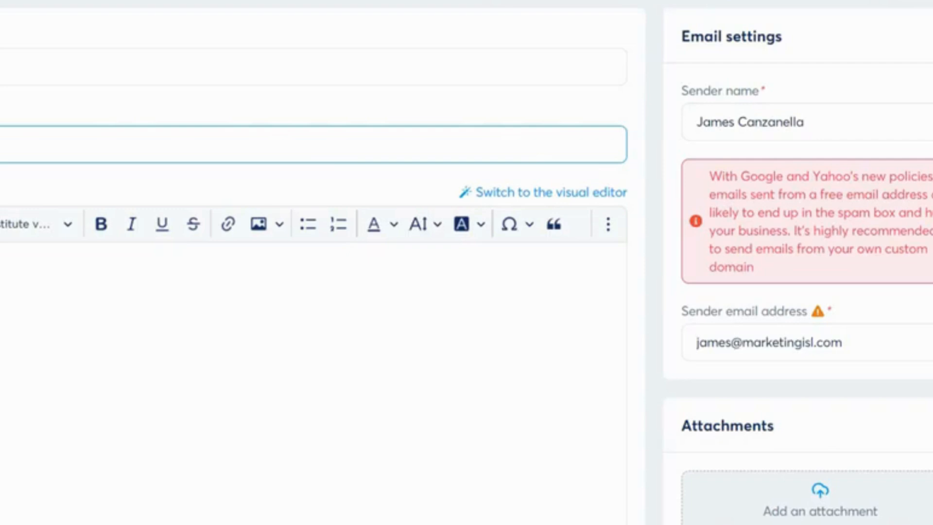
key("ctrl+v")
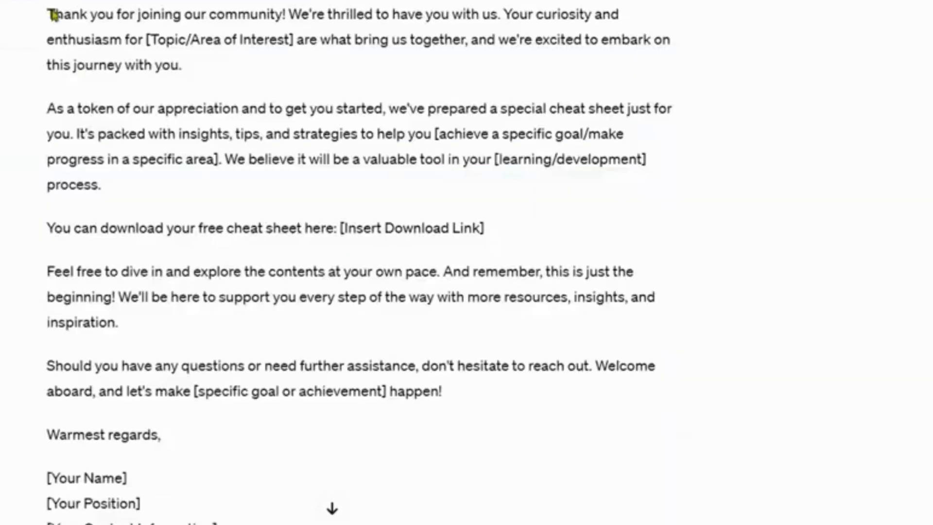
left_click_drag(49, 14, 210, 432)
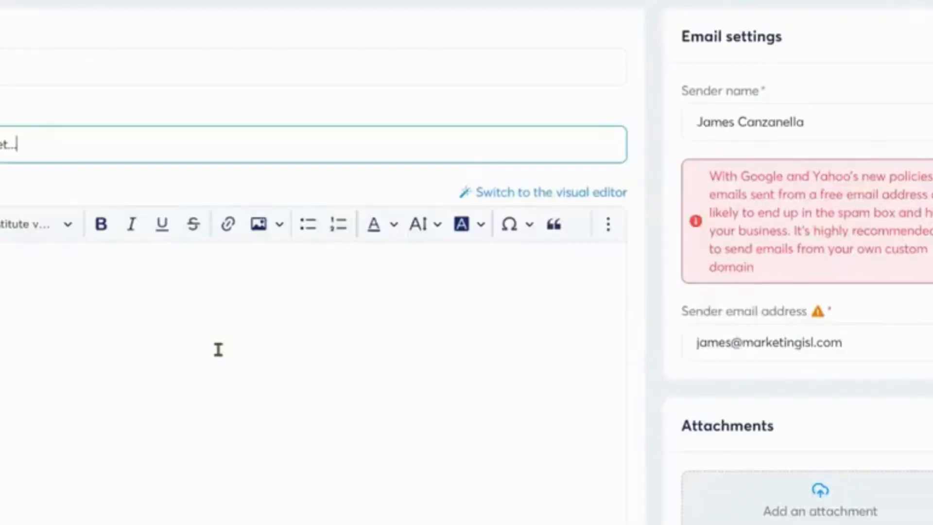
left_click(218, 350)
key("ctrl+v")
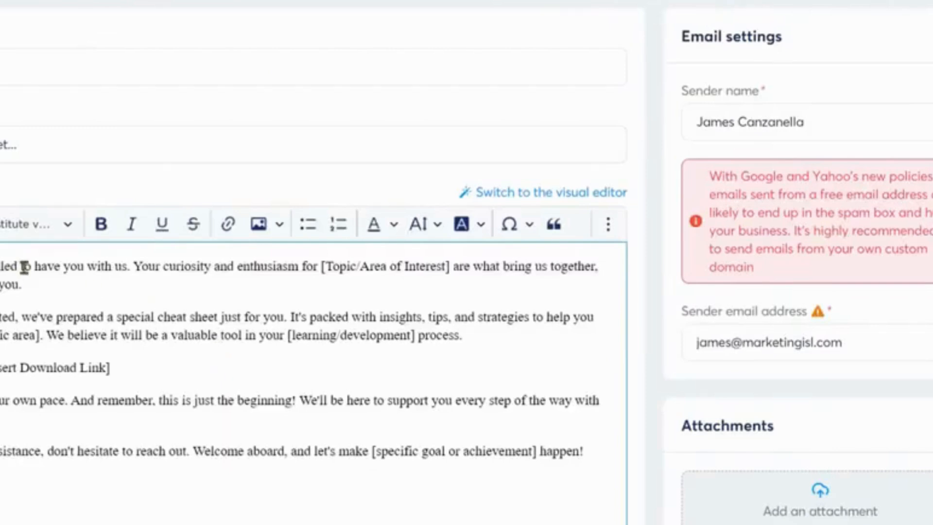
Step: Replace the [Topic/Area of Interest] placeholder with "social media" and delete the download-link placeholder line
left_click_drag(323, 267, 451, 273)
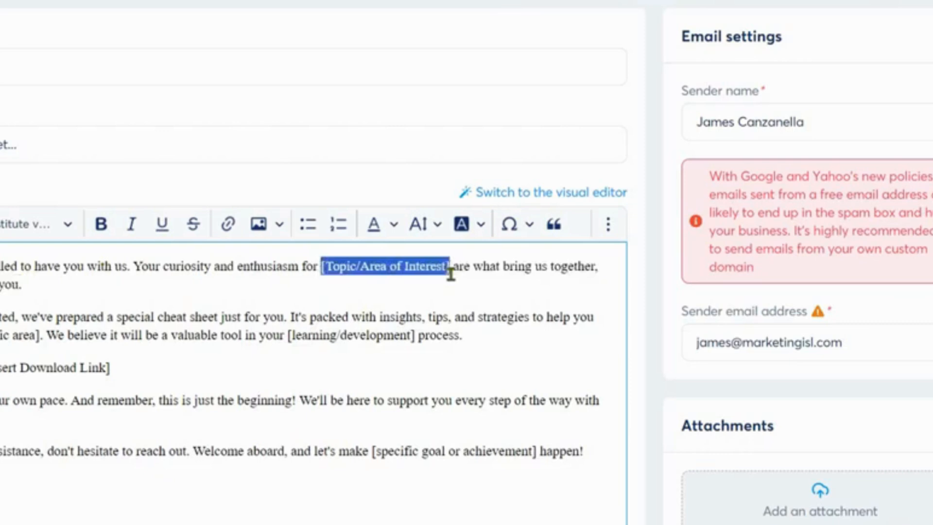
key("BackSpace")
type("social medi")
type("and we're")
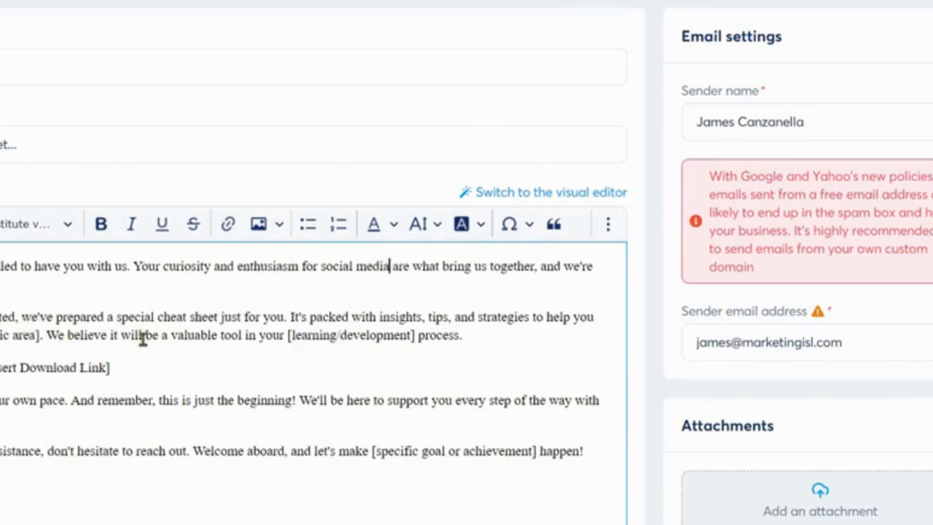
left_click_drag(111, 369, 0, 375)
key("BackSpace")
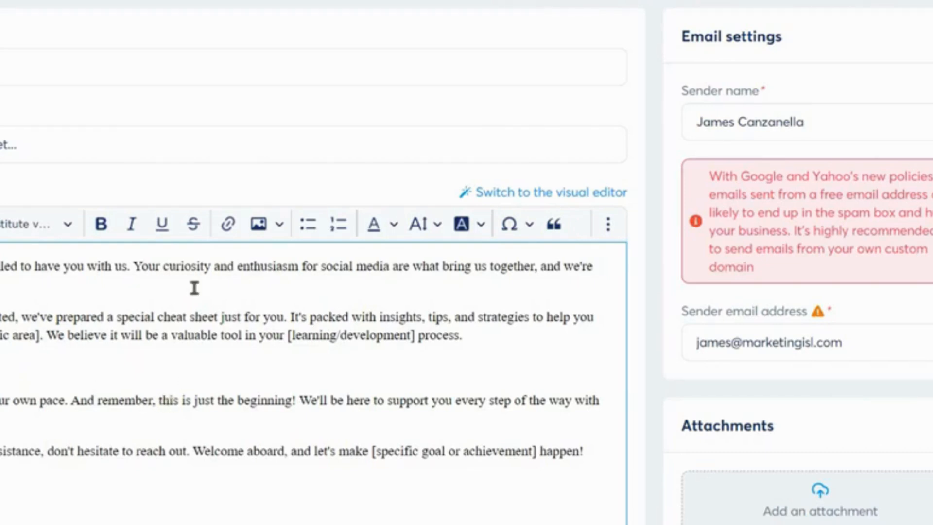
Step: Insert a link into the welcome email body for the cheat sheet download
left_click(227, 226)
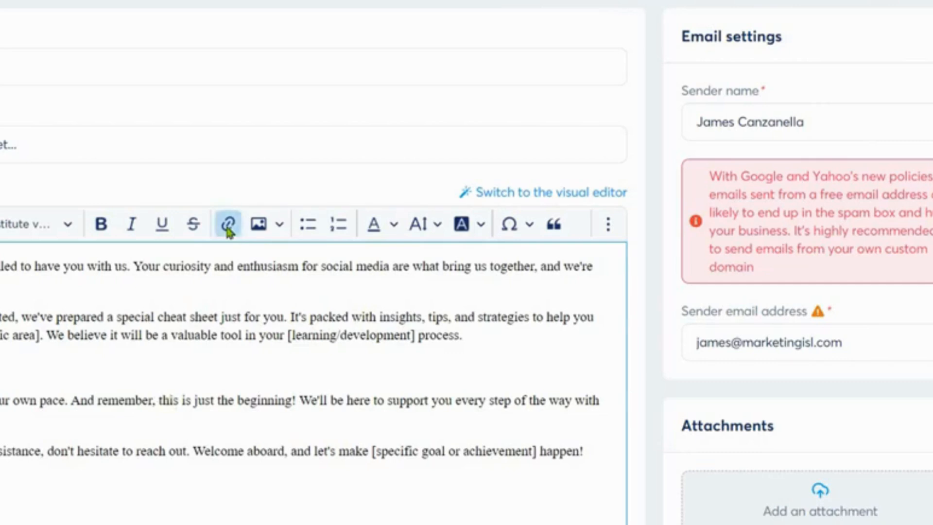
left_click(228, 225)
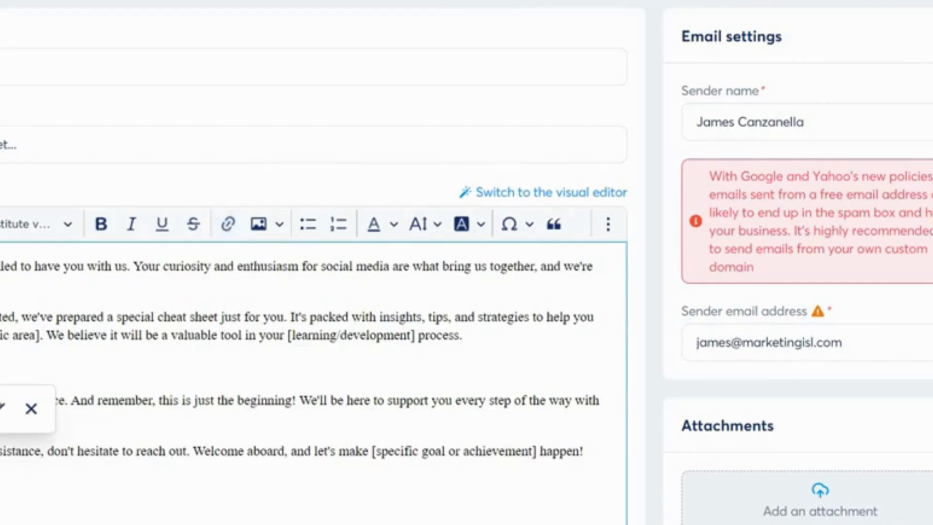
left_click(87, 370)
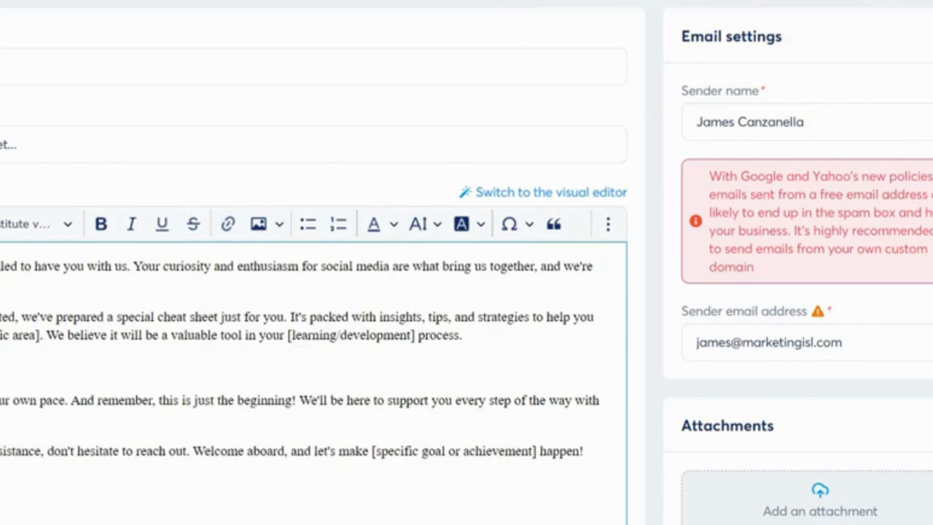
Step: Activate the campaign email with a delay of 0 days
scroll(467, 263, "down", 10)
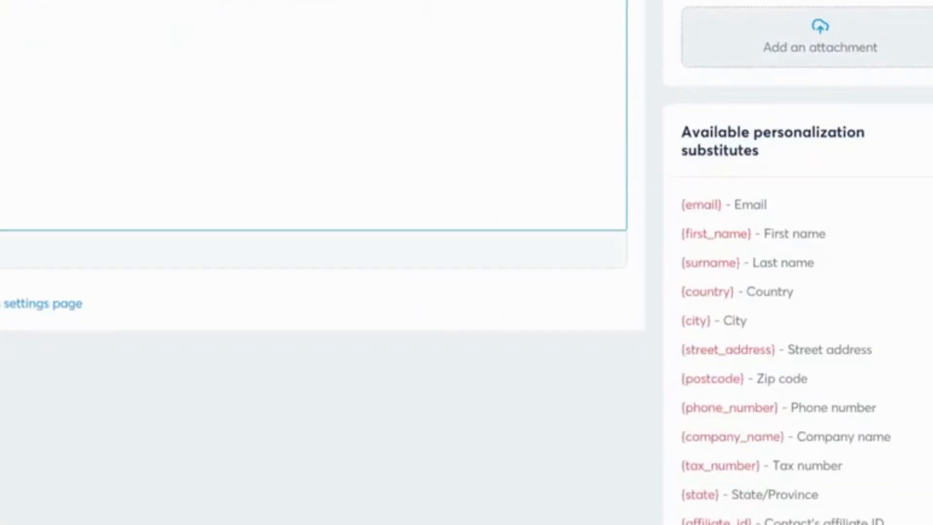
scroll(866, 139, "up", 10)
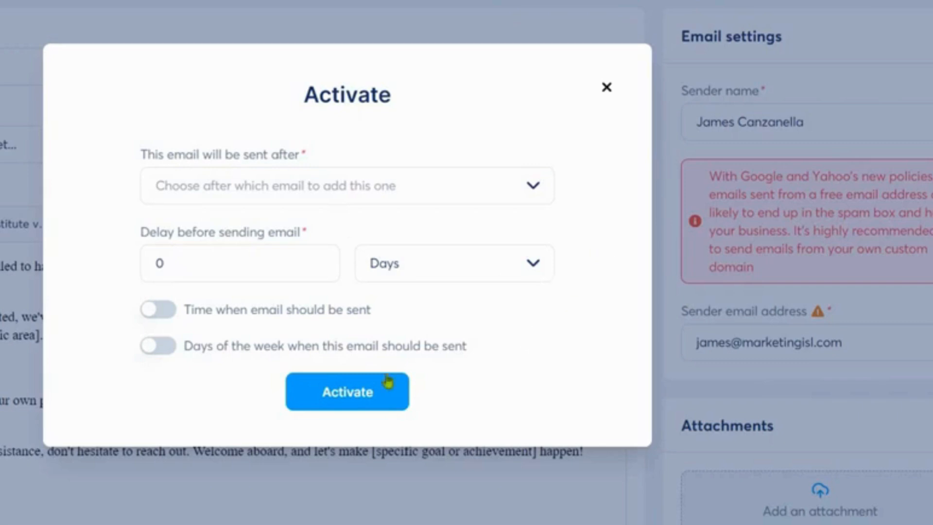
left_click(359, 389)
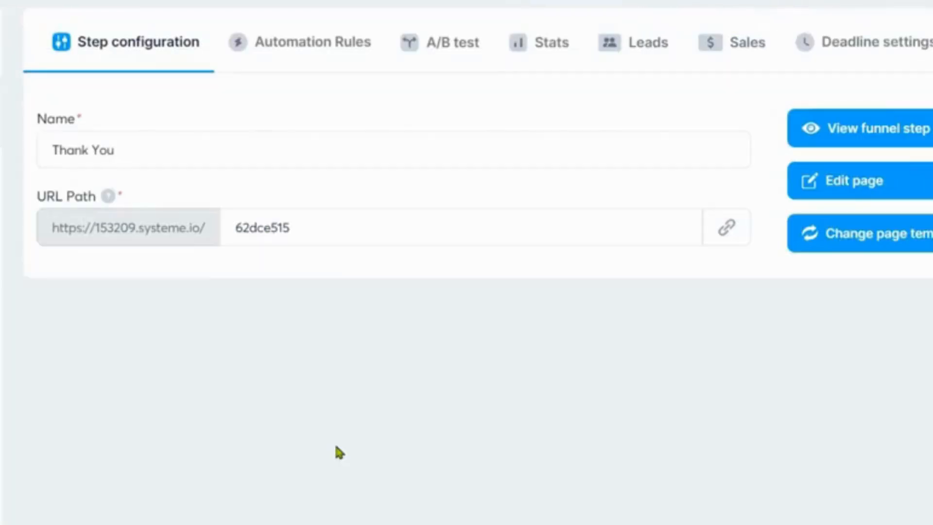
Step: Add an automation rule with the "Funnel step form subscribed" trigger to the Free Cheat Sheet funnel step
right_click(339, 440)
left_click(406, 101)
left_click(2, 17)
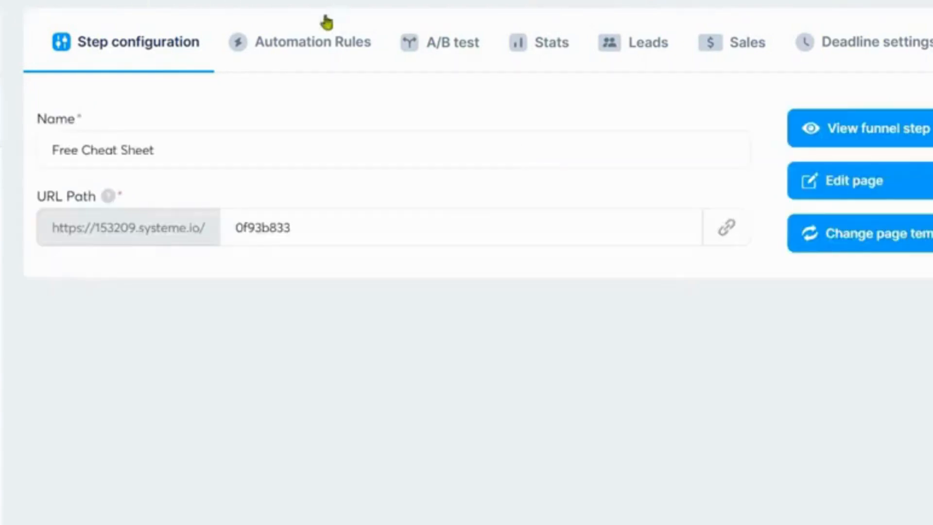
left_click(320, 44)
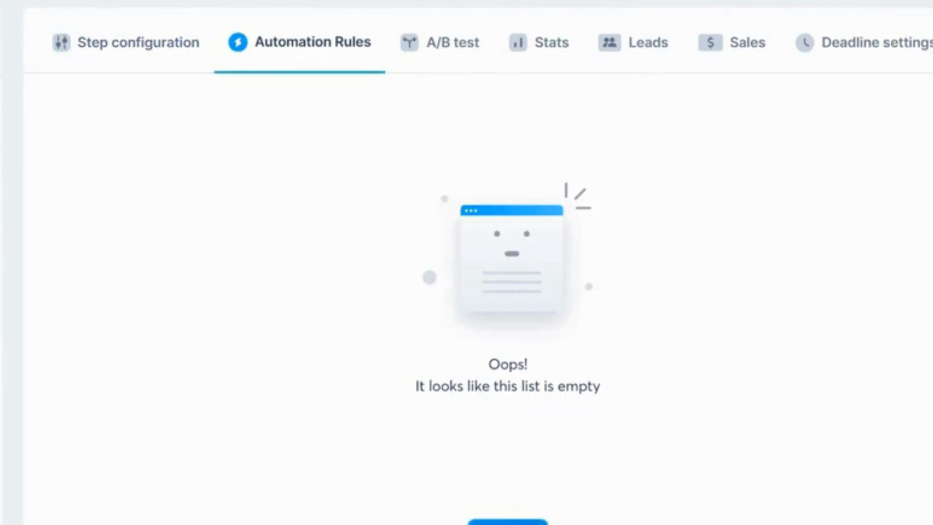
left_click(518, 522)
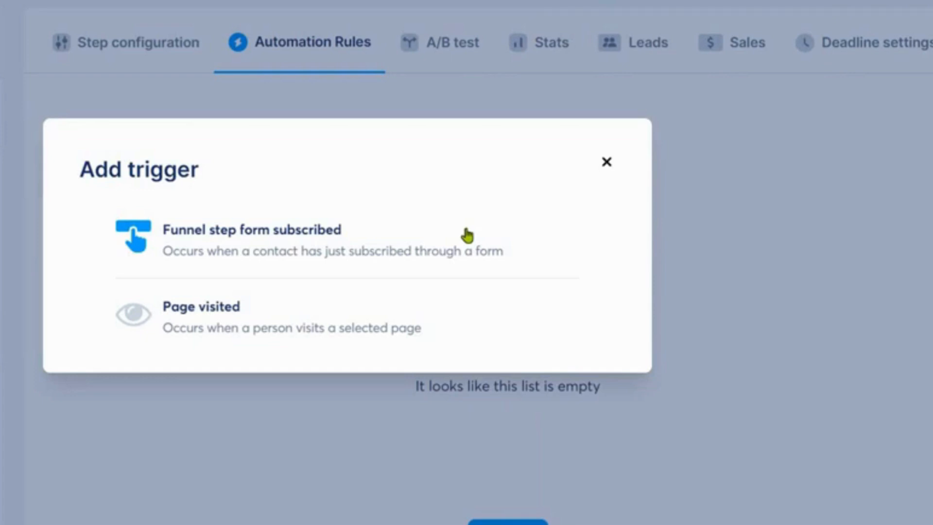
left_click(377, 234)
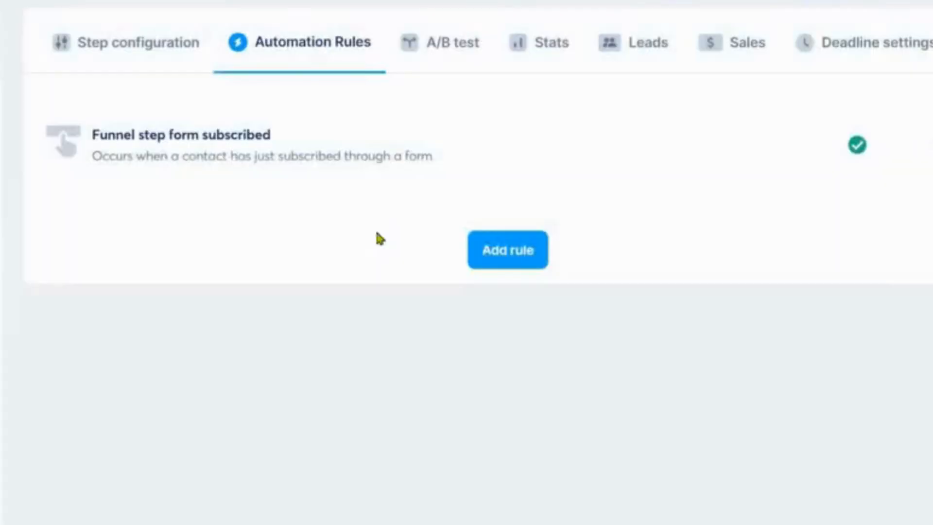
Step: Edit the rule to add a Subscribe to campaign action for "Email Campaign" and save it
left_click(916, 150)
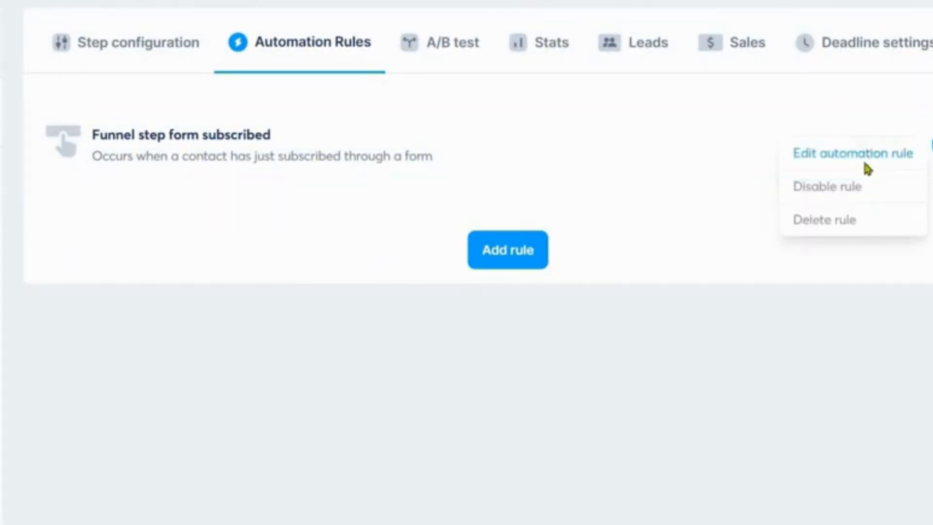
left_click(866, 155)
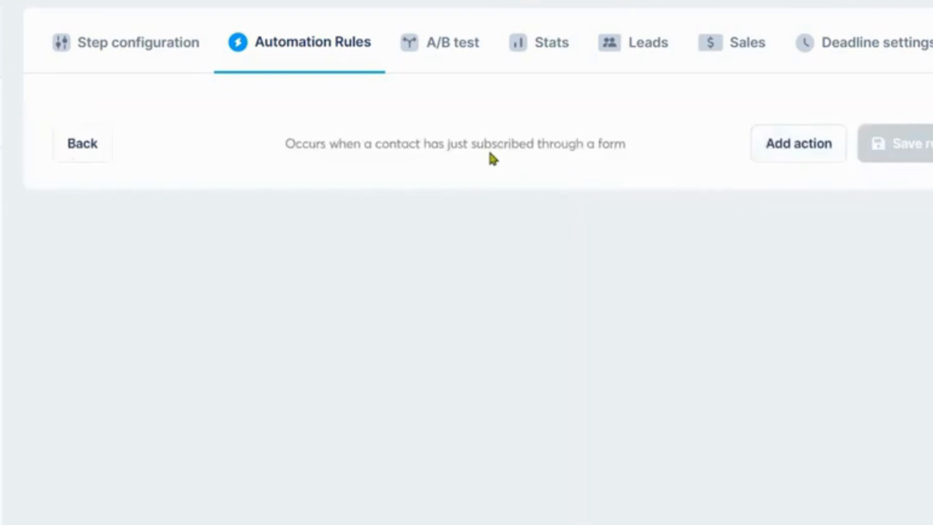
left_click(801, 148)
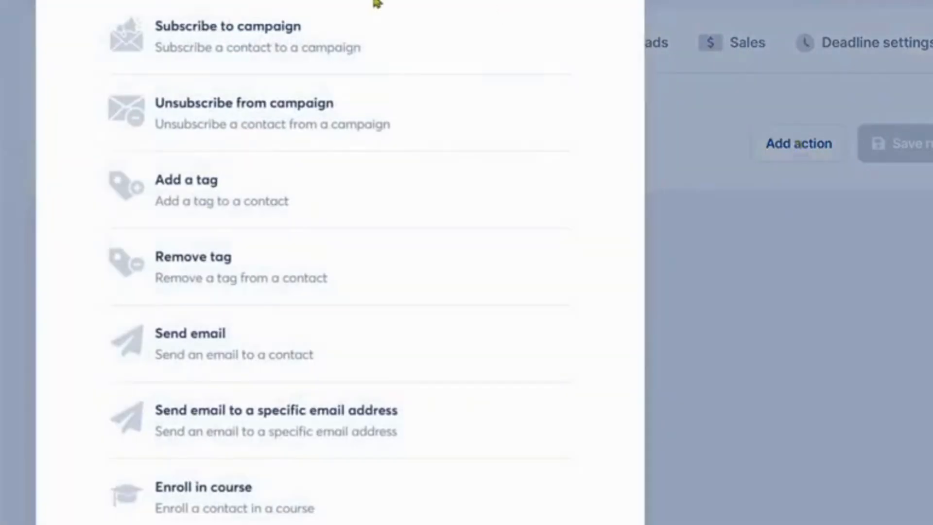
left_click(280, 37)
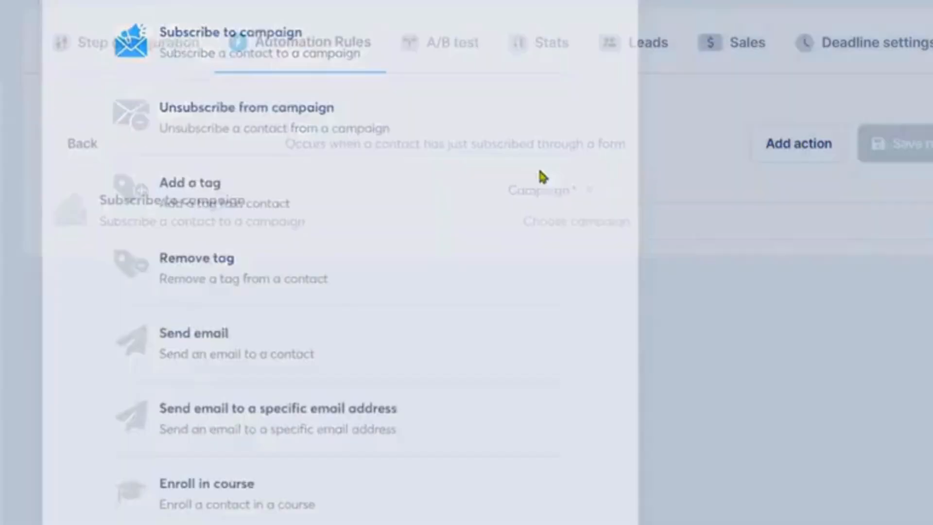
left_click(581, 231)
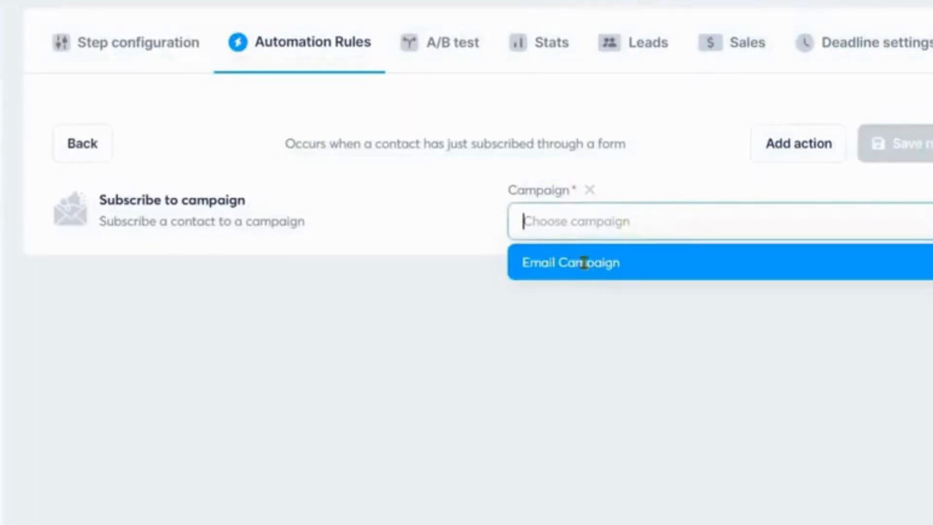
left_click(838, 277)
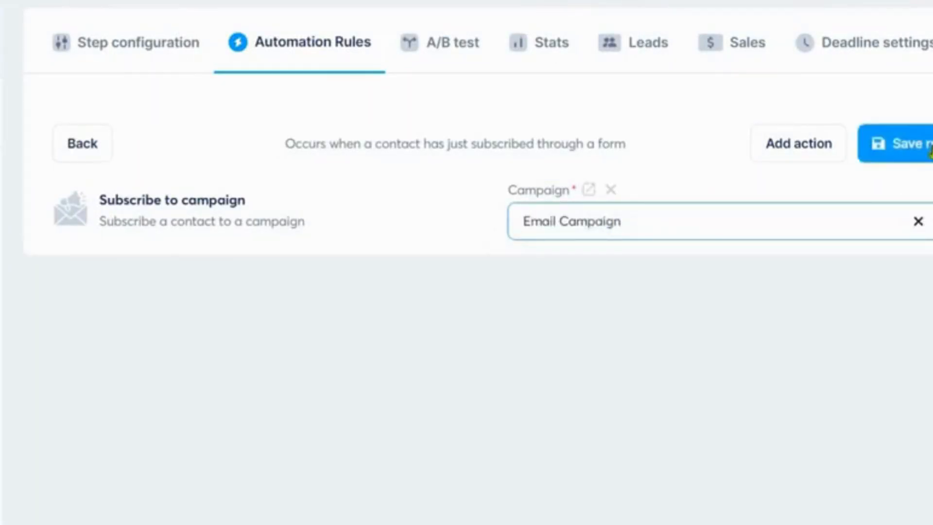
left_click(904, 144)
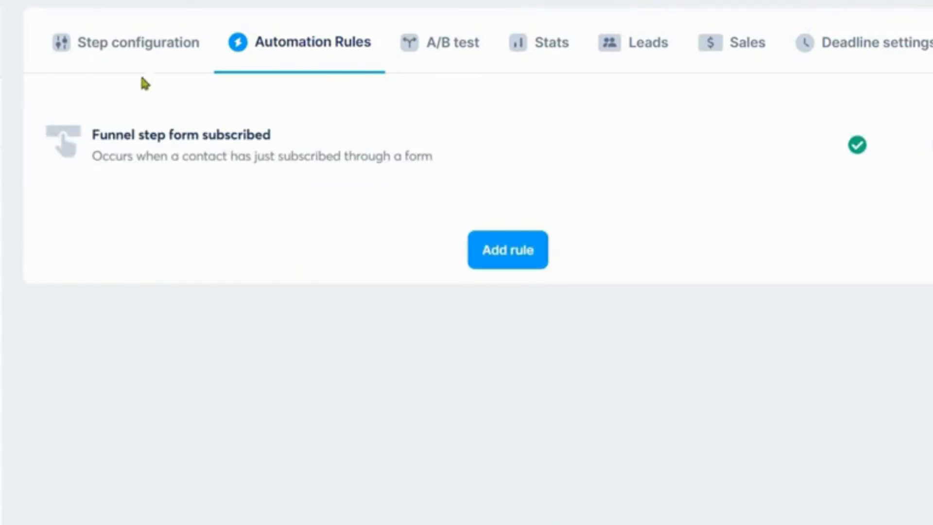
Step: Open the live Free Cheat Sheet opt-in page and launch its Get Free Cheat Sheet form to test it
left_click(131, 52)
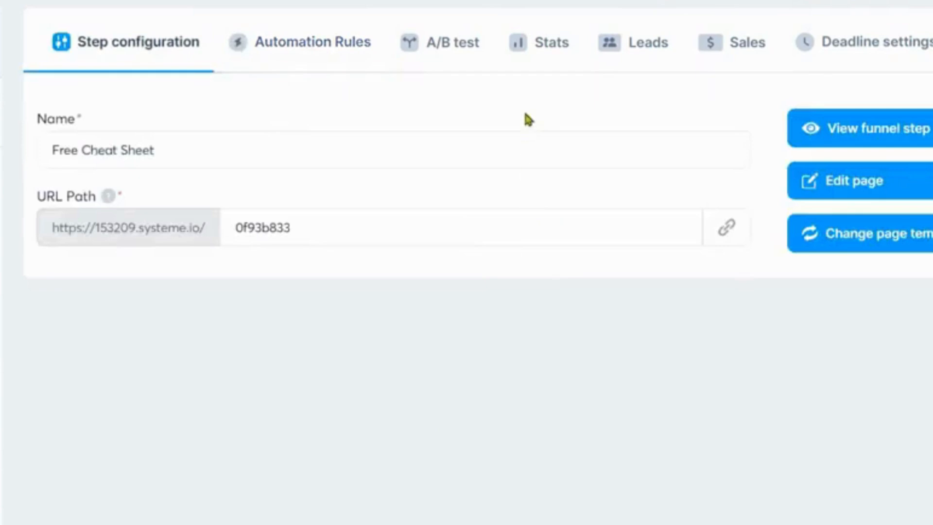
right_click(525, 114)
left_click(524, 85)
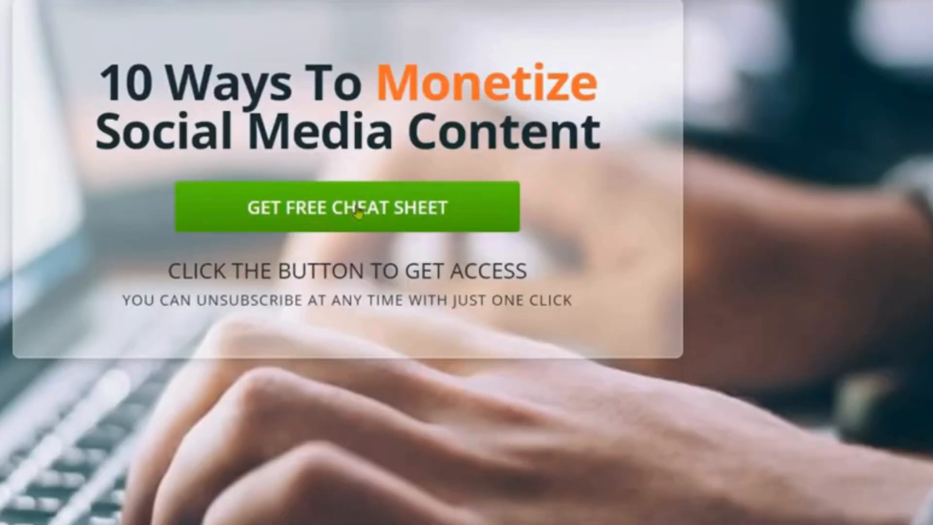
left_click(359, 210)
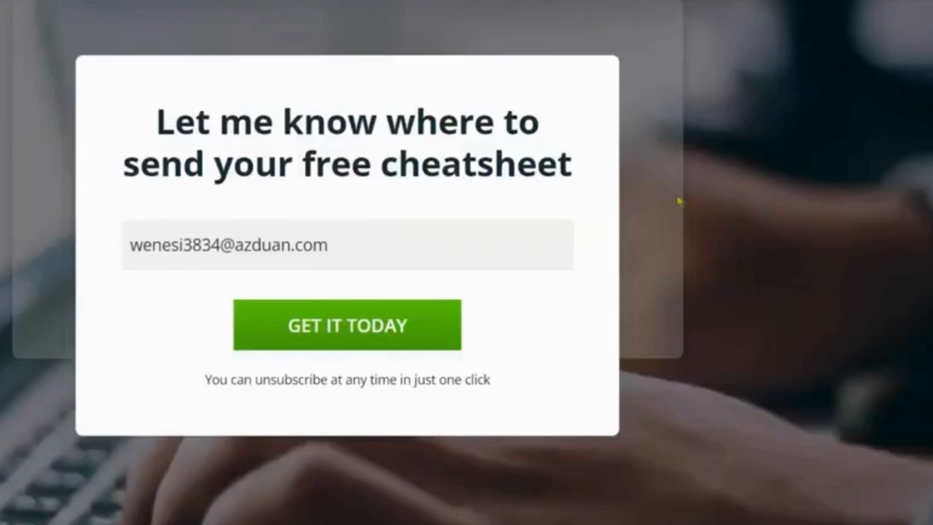